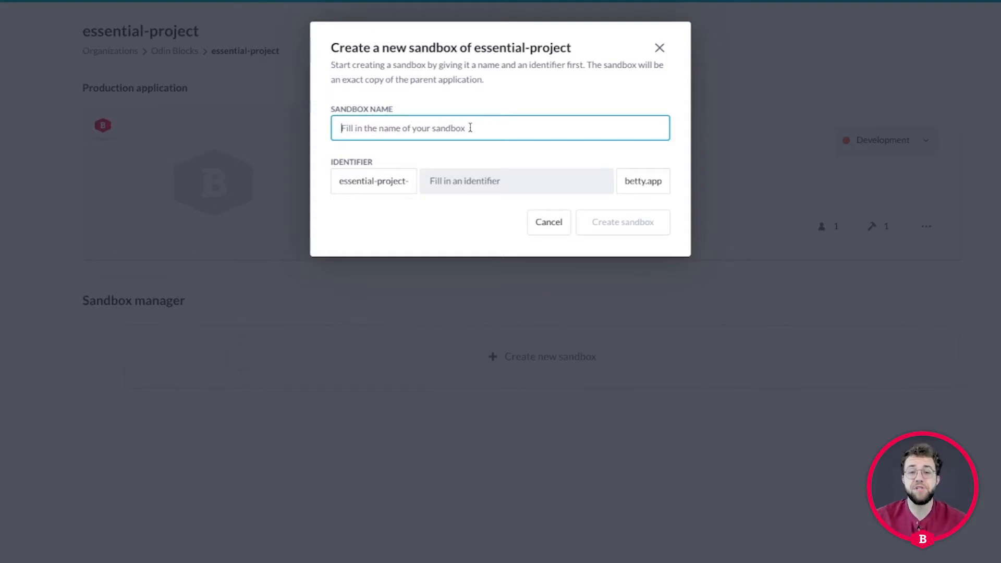
# Name the new essential-project sandbox 'Development' and create it
pyautogui.write('Devel')
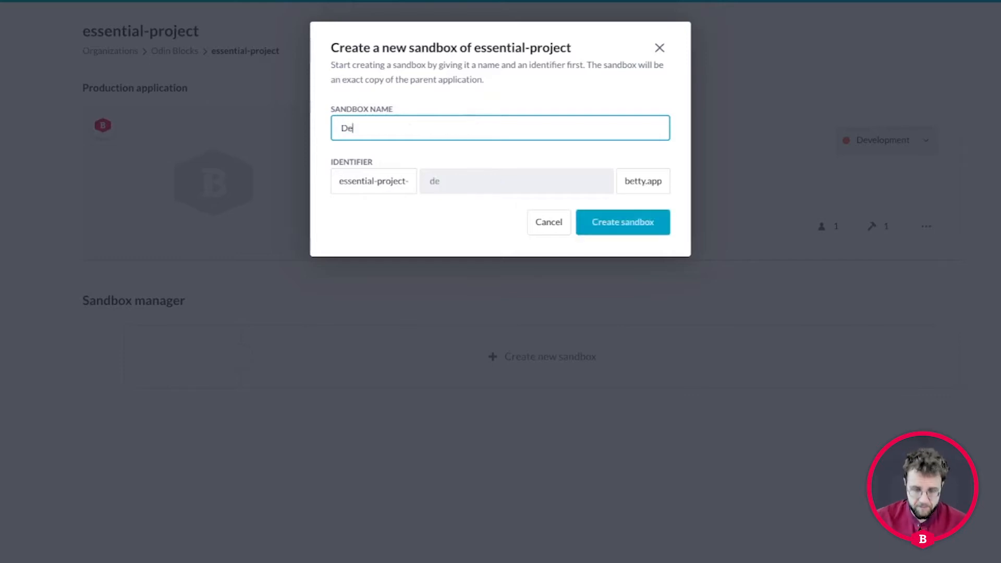
pyautogui.press('BackSpace')
pyautogui.press('BackSpace')
pyautogui.press('BackSpace')
pyautogui.press('BackSpace')
pyautogui.press('BackSpace')
pyautogui.write('De')
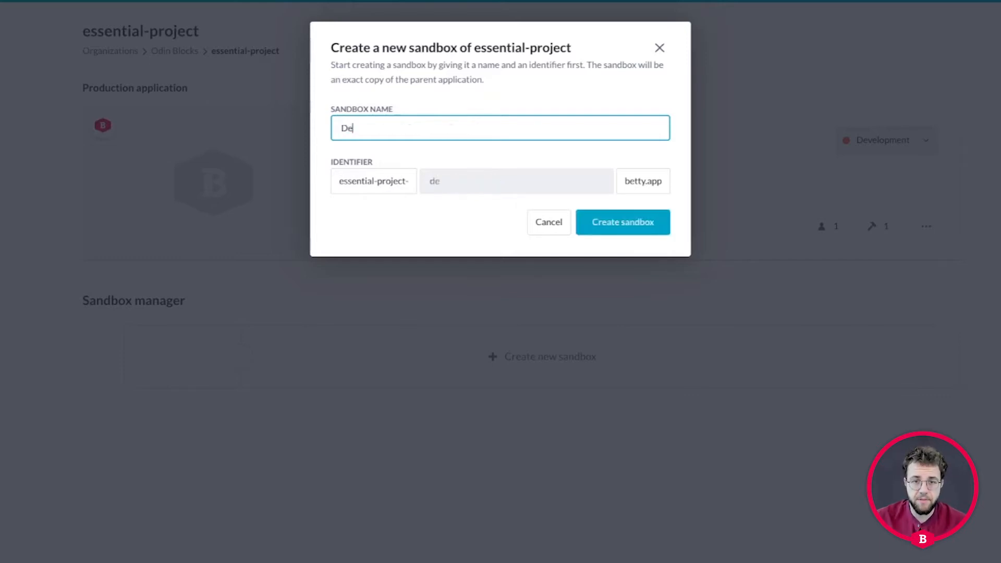
pyautogui.write('velopment')
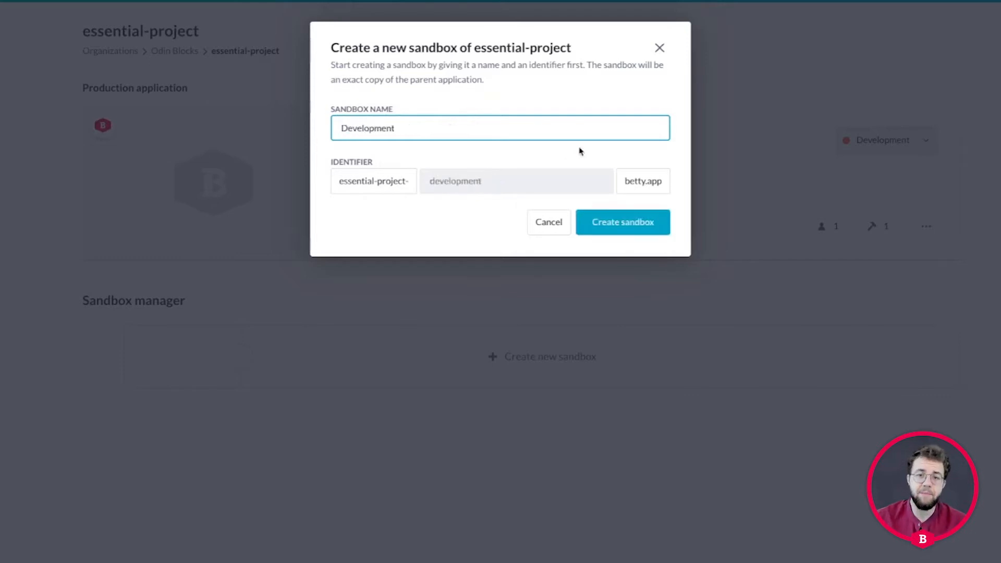
pyautogui.click(618, 211)
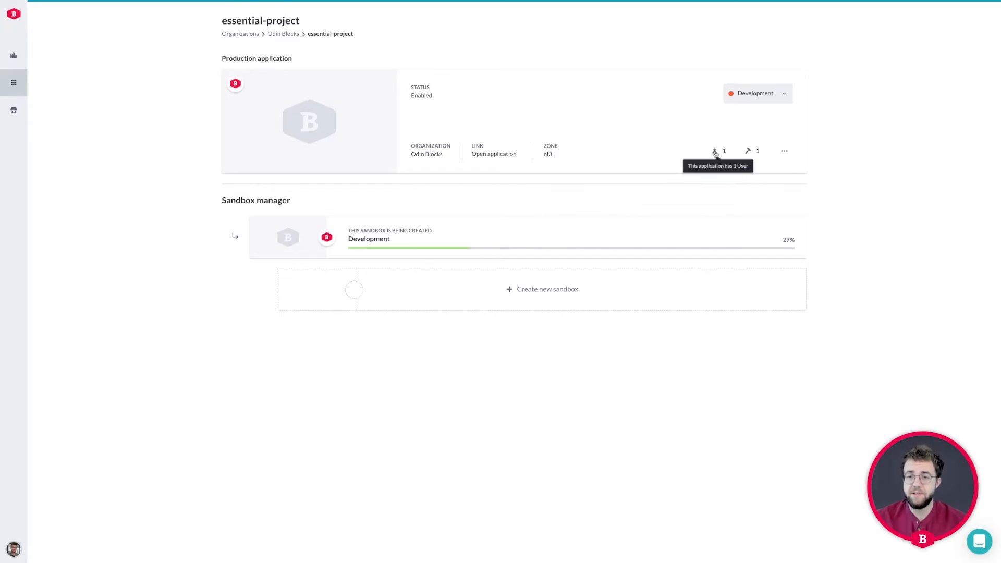
# Invite a new user by e-mail to essential-project with the Builder role, then return to the overview
pyautogui.click(786, 153)
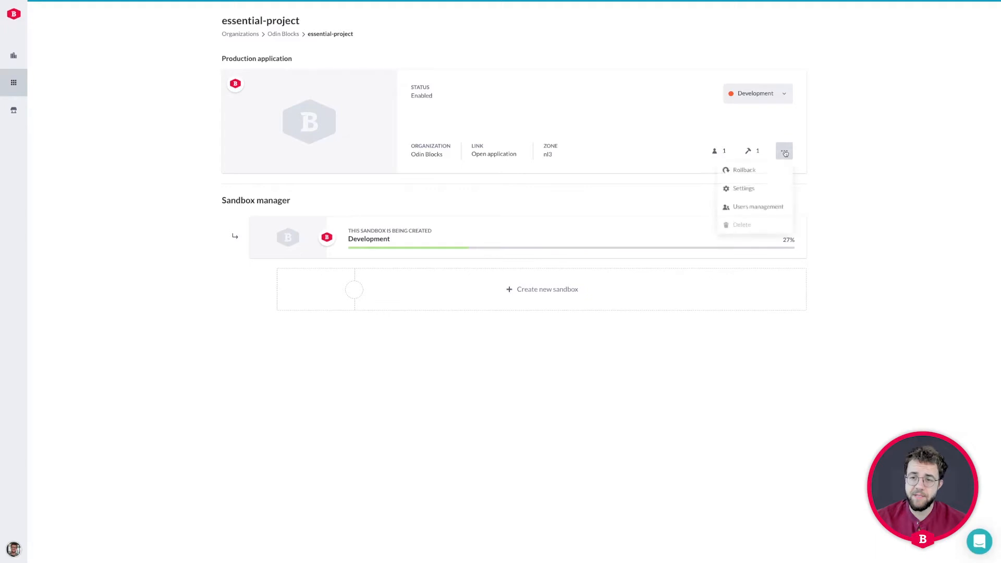
pyautogui.click(765, 210)
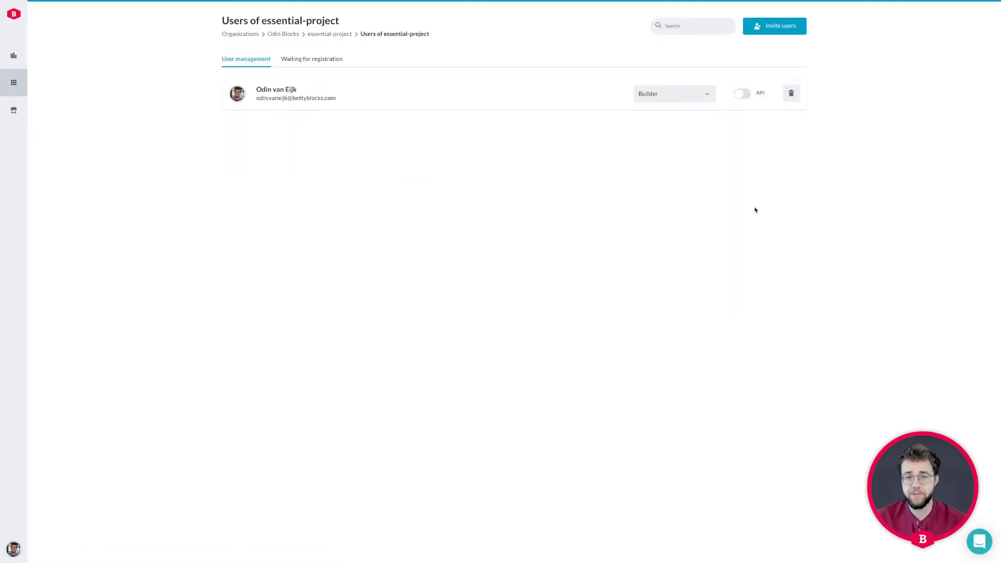
pyautogui.click(774, 29)
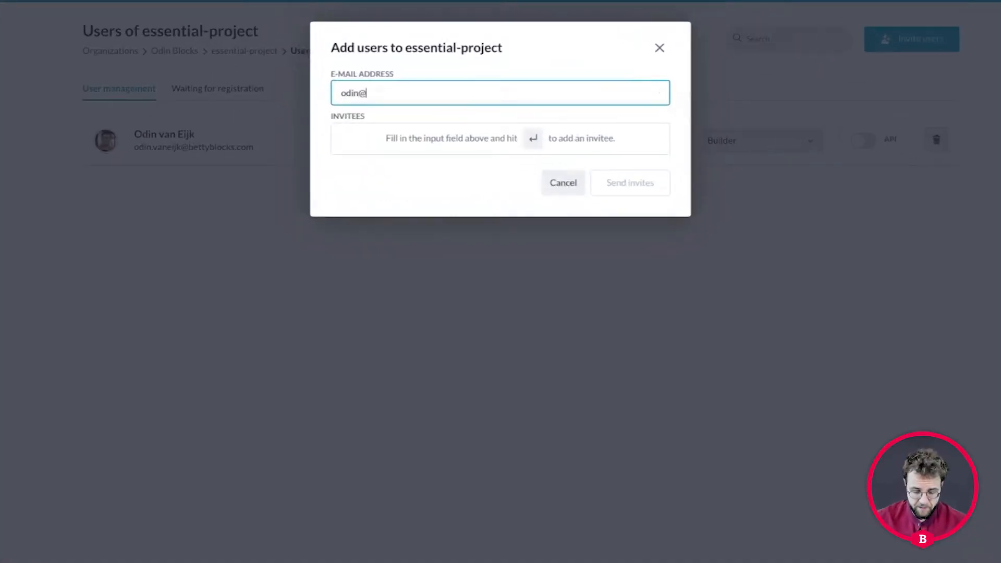
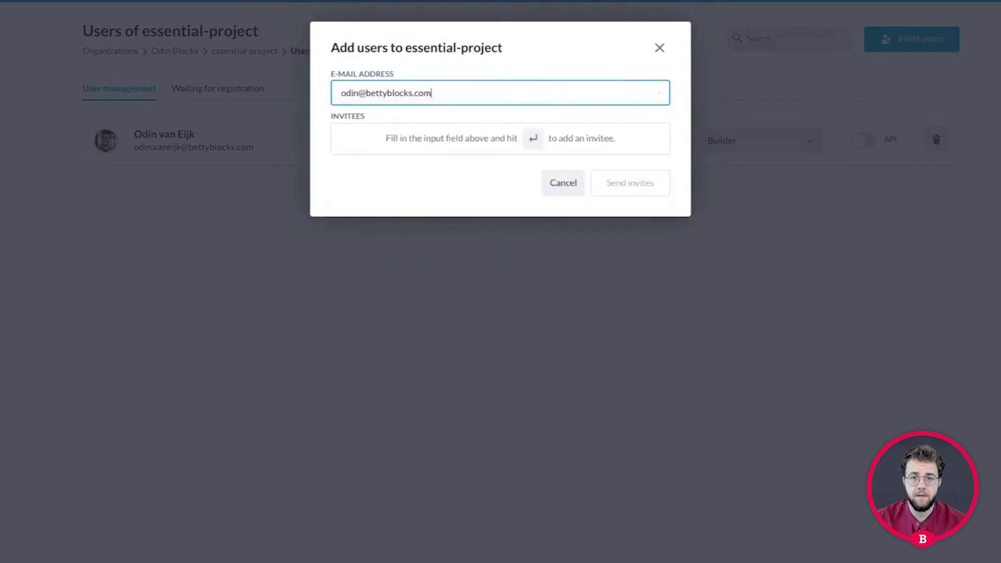
pyautogui.press('Return')
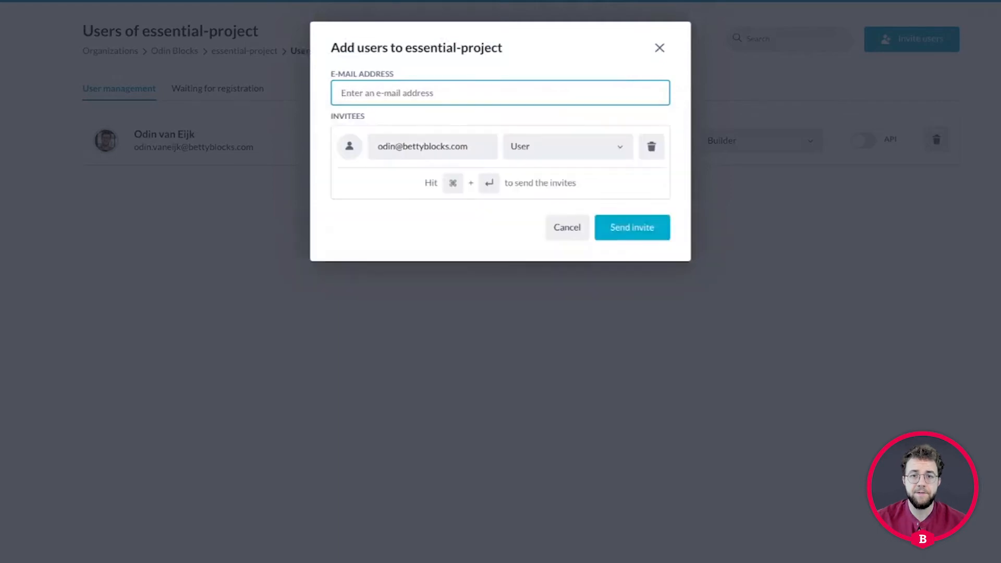
pyautogui.click(567, 152)
pyautogui.click(554, 173)
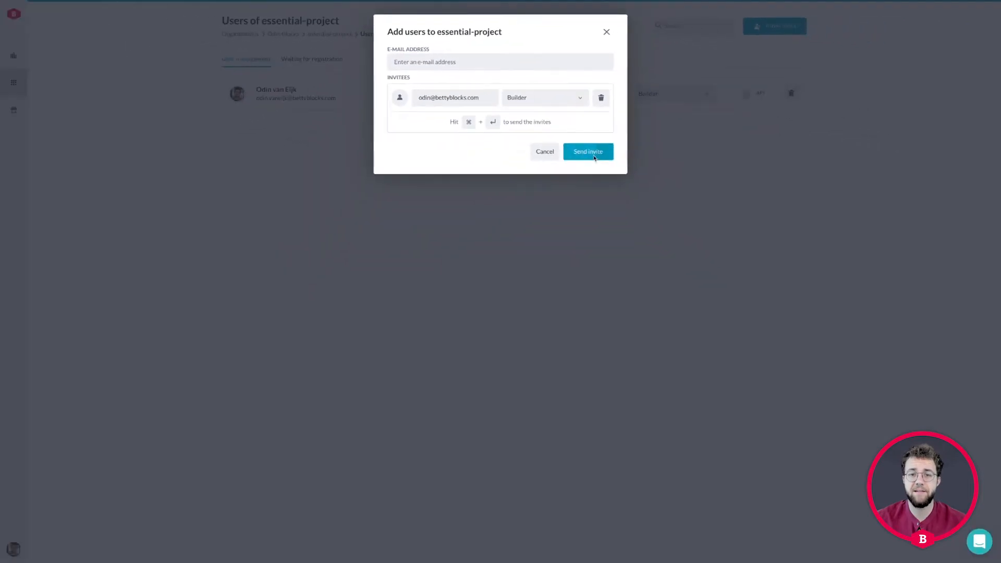
pyautogui.click(641, 236)
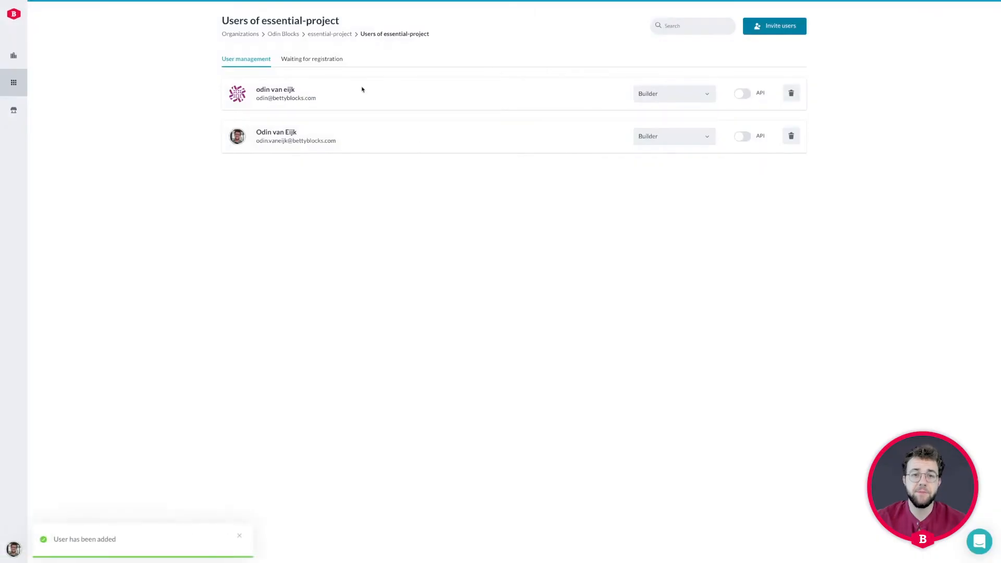
pyautogui.click(339, 38)
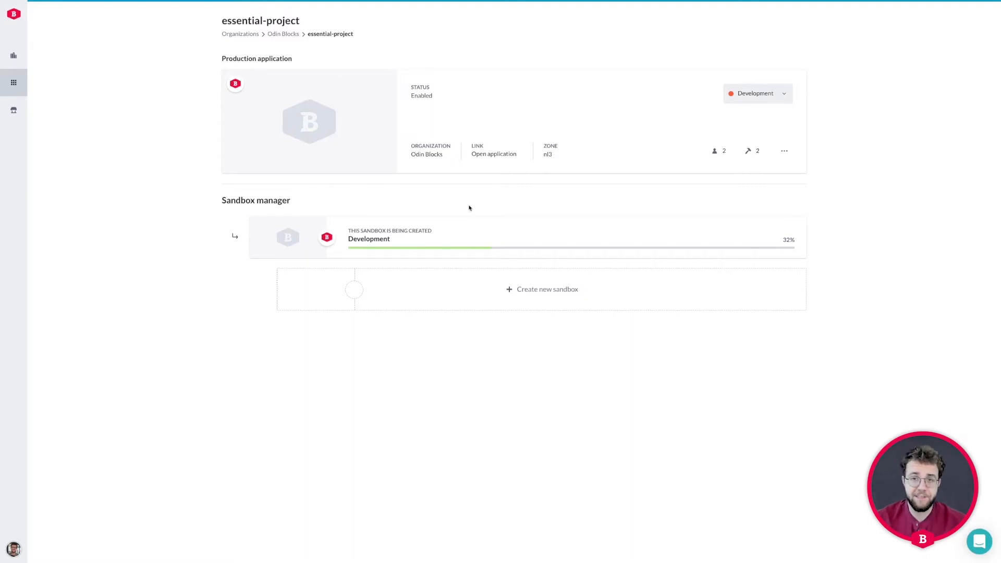
# Open essential-project's Settings page from the production application's options menu
pyautogui.click(785, 152)
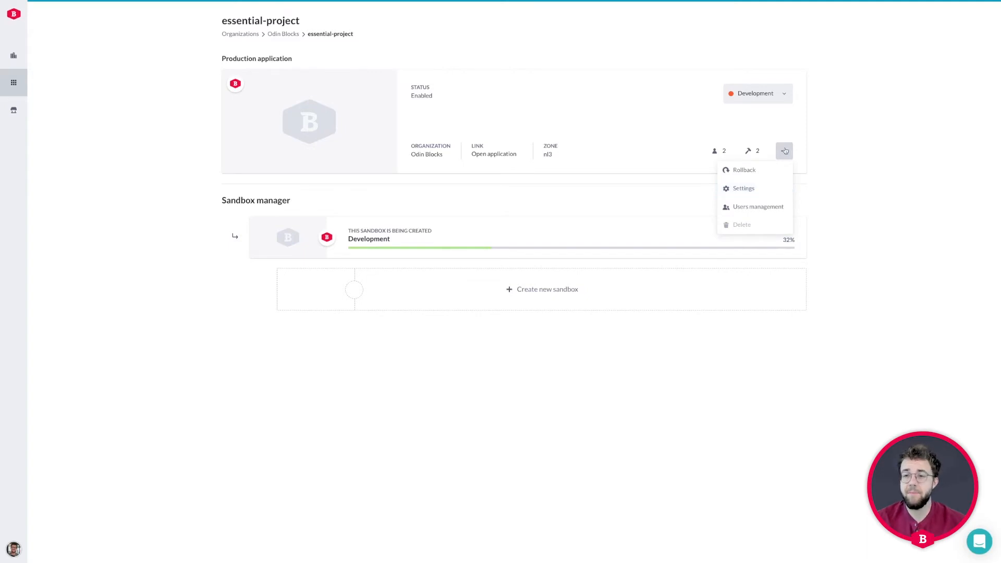
pyautogui.click(755, 190)
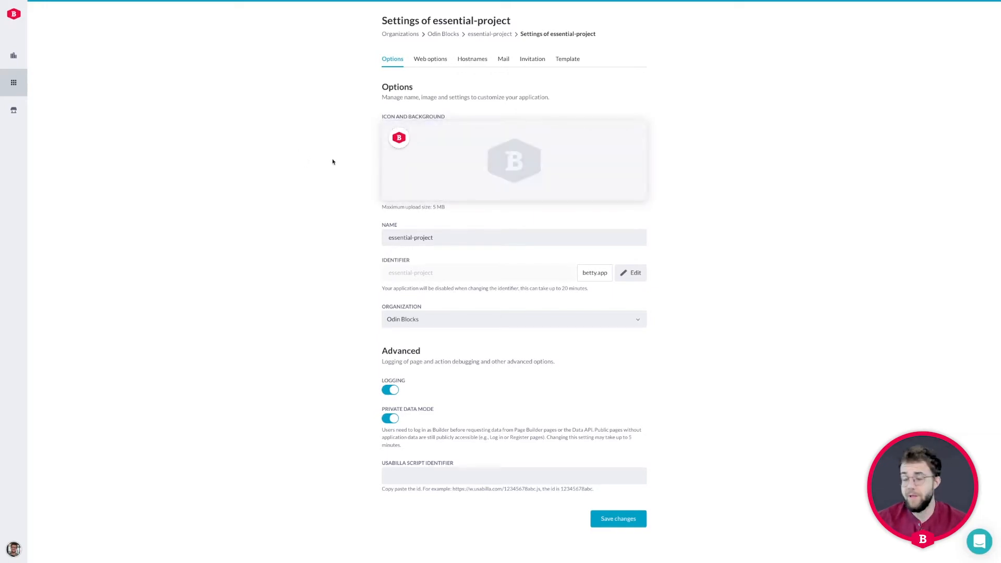
# Set the application icon to the Betty logo and the login background to the B profile image
pyautogui.click(503, 162)
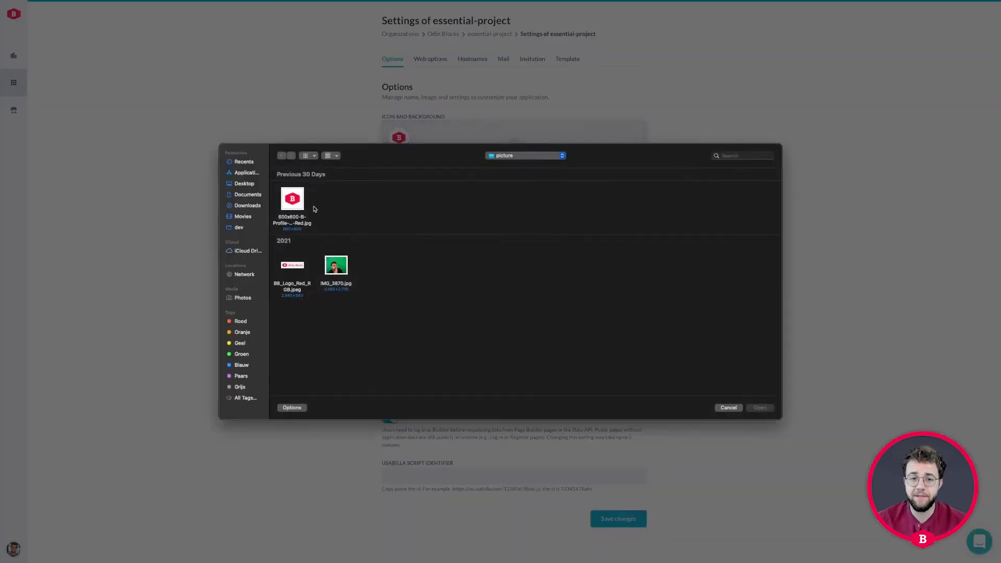
pyautogui.doubleClick(289, 205)
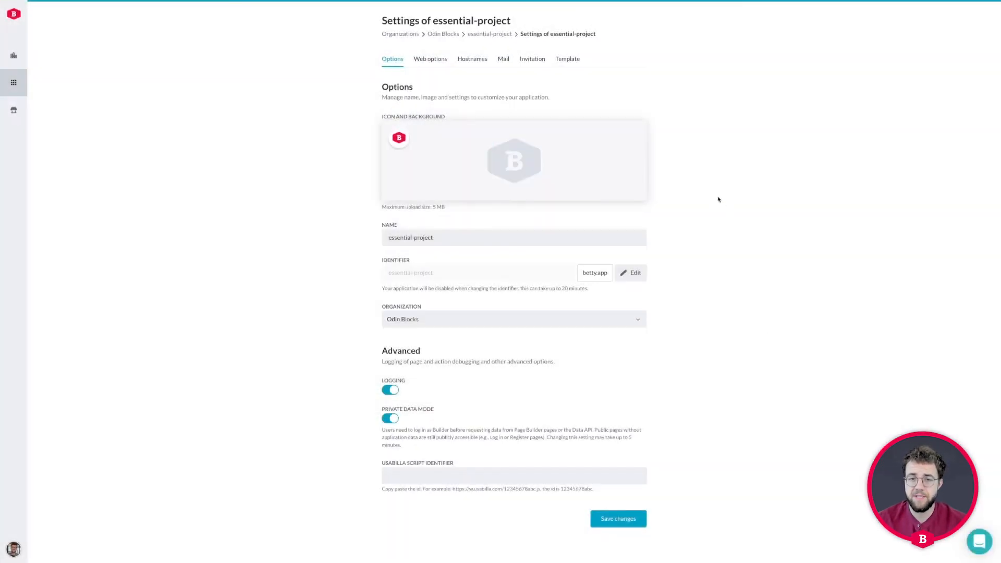
pyautogui.click(395, 140)
pyautogui.doubleClick(292, 272)
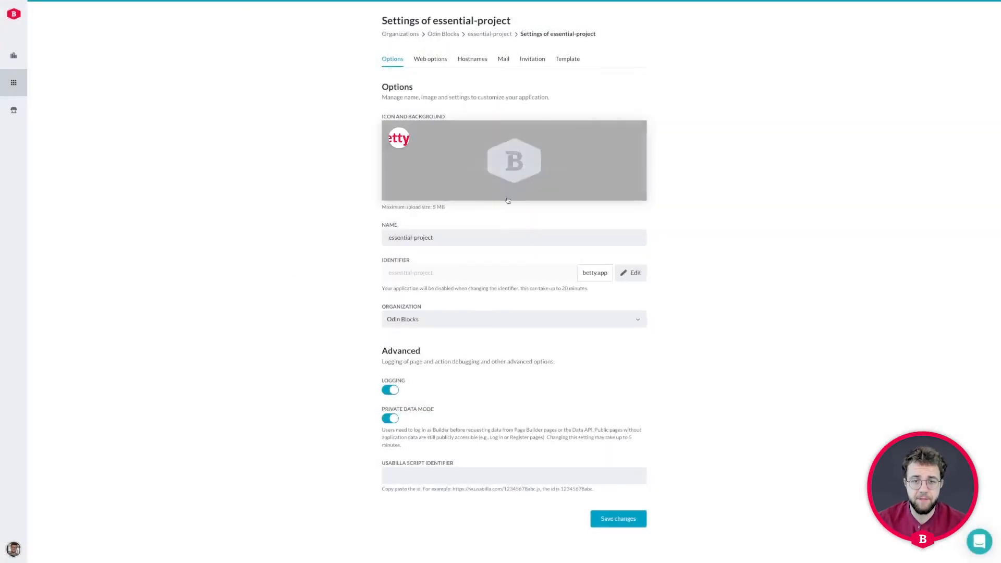
pyautogui.click(524, 181)
pyautogui.doubleClick(293, 204)
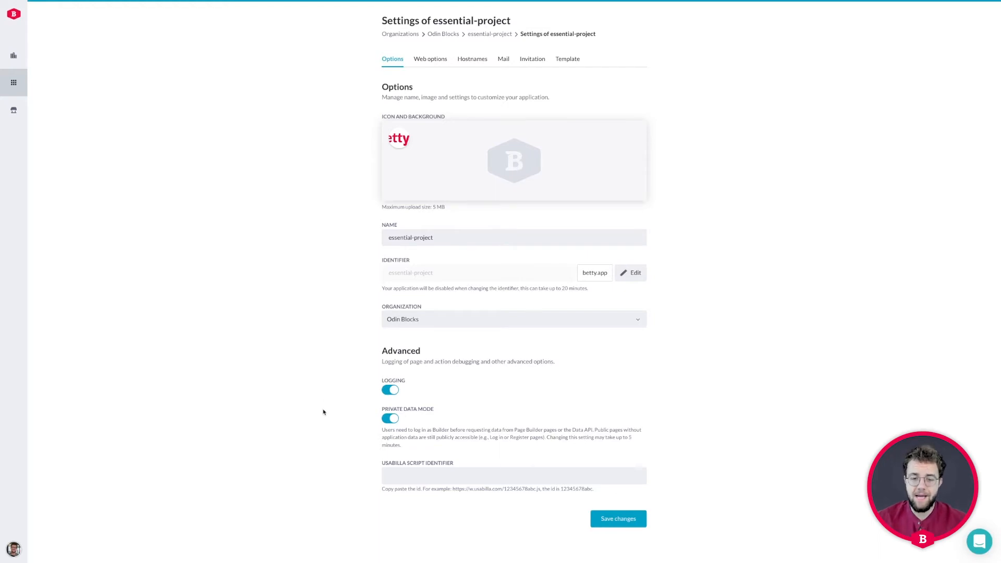
# Switch Private Data Mode off and save the changed options
pyautogui.click(391, 419)
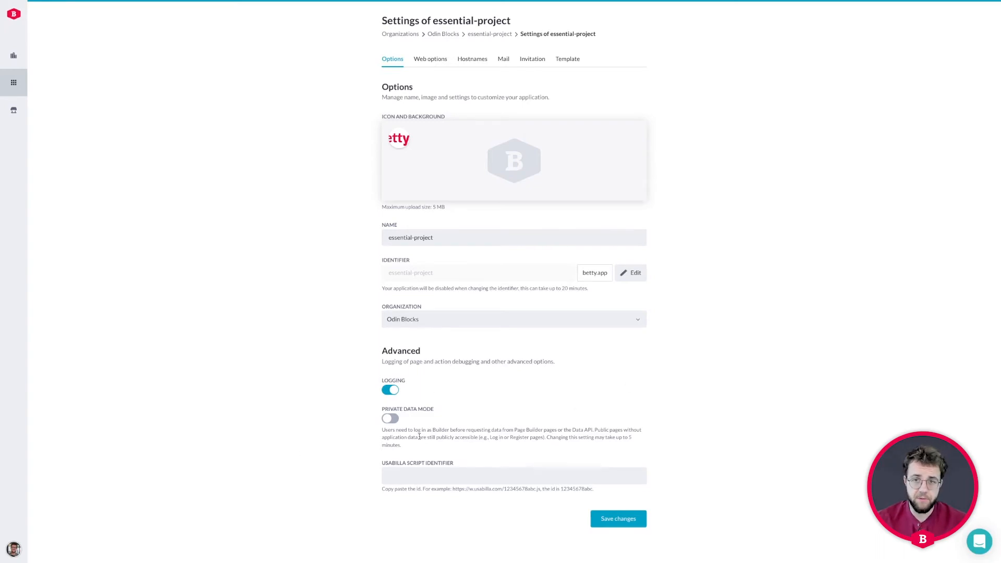
pyautogui.click(633, 520)
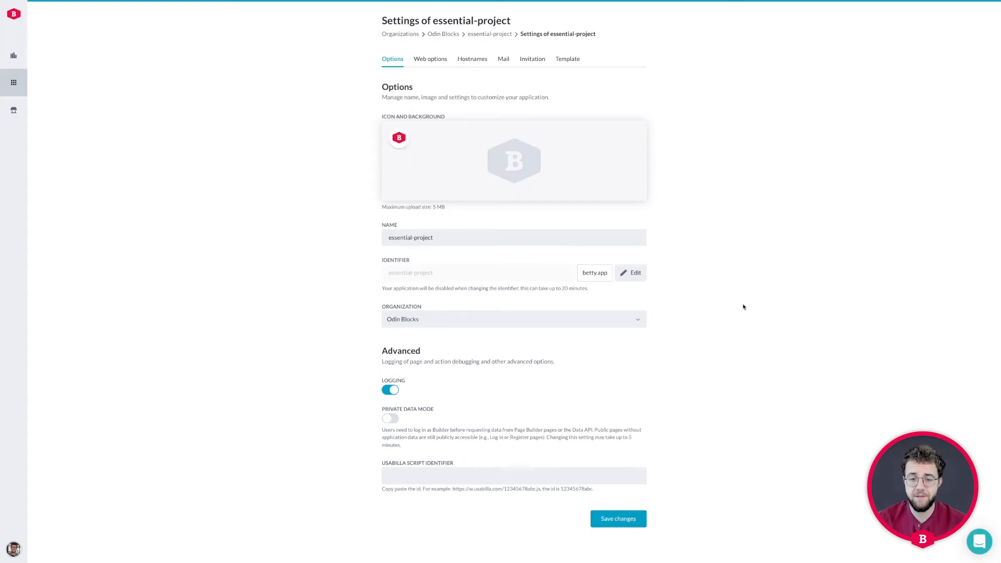
# Return to the essential-project overview and open the Development sandbox application
pyautogui.click(488, 34)
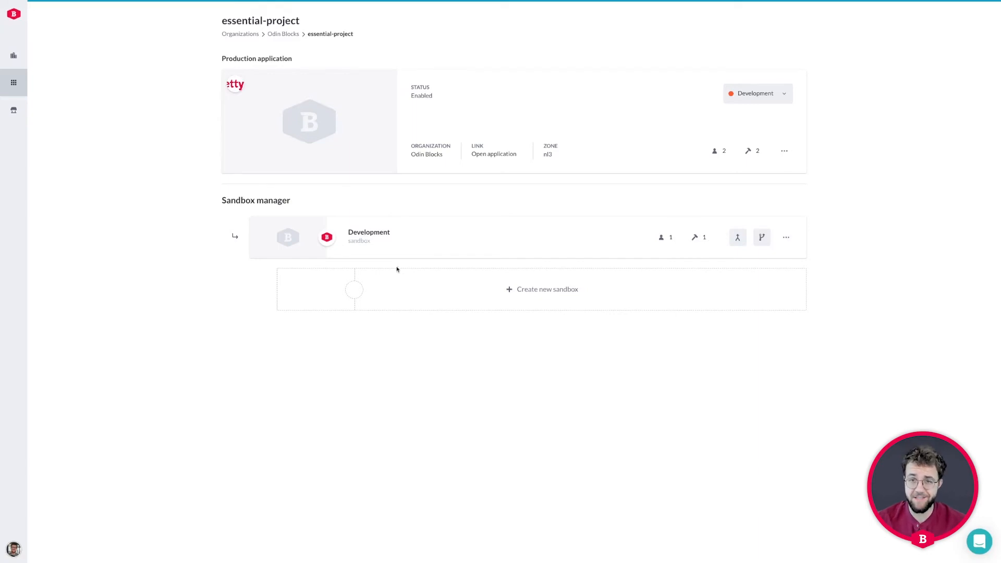
pyautogui.click(287, 239)
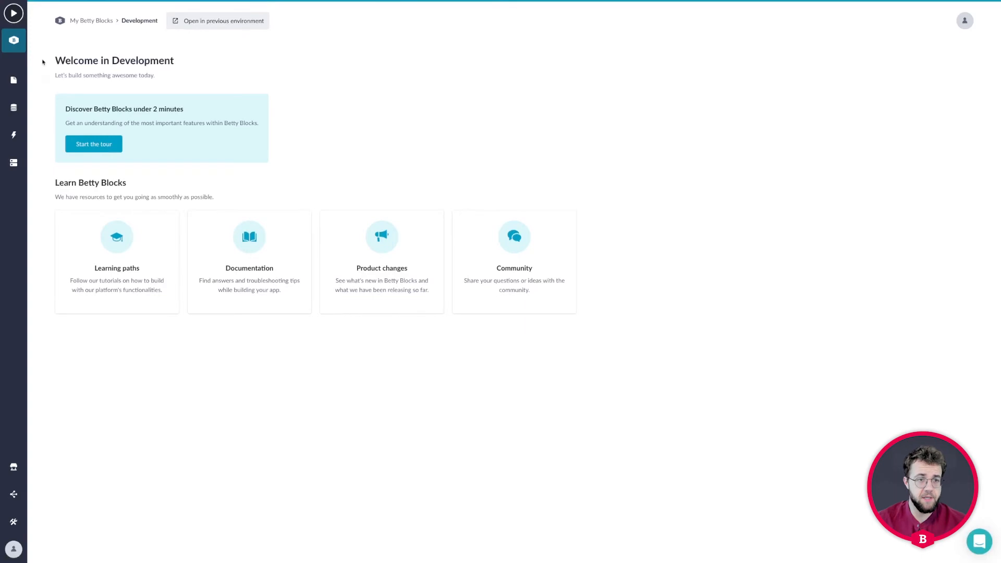
# Open the Project data model from the sidebar's Data models list
pyautogui.click(14, 80)
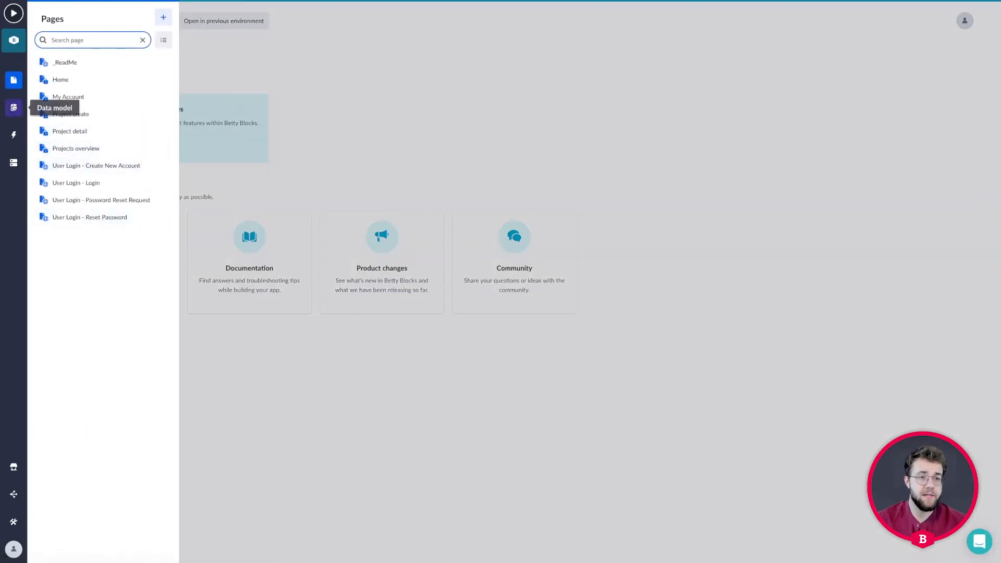
pyautogui.click(14, 107)
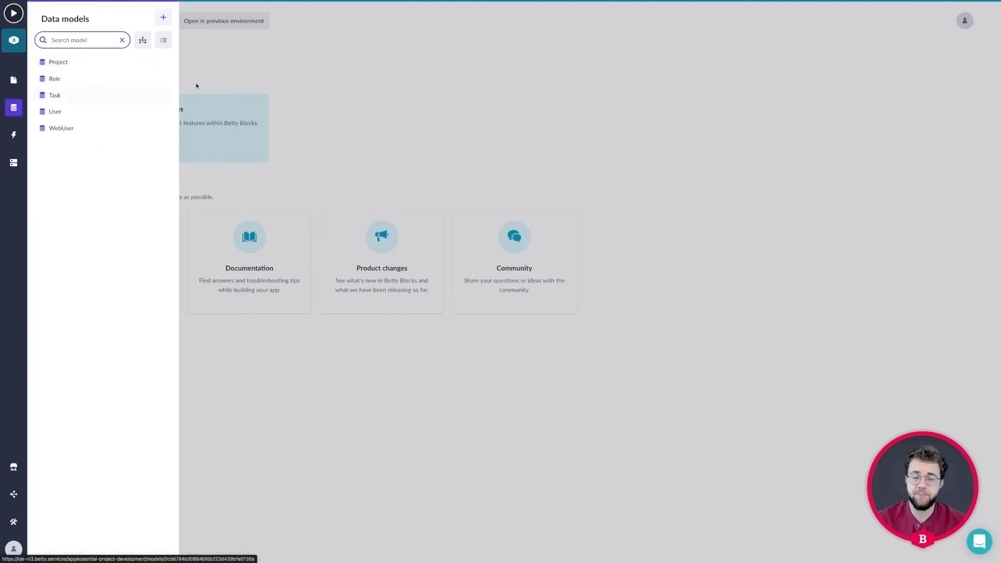
pyautogui.click(243, 73)
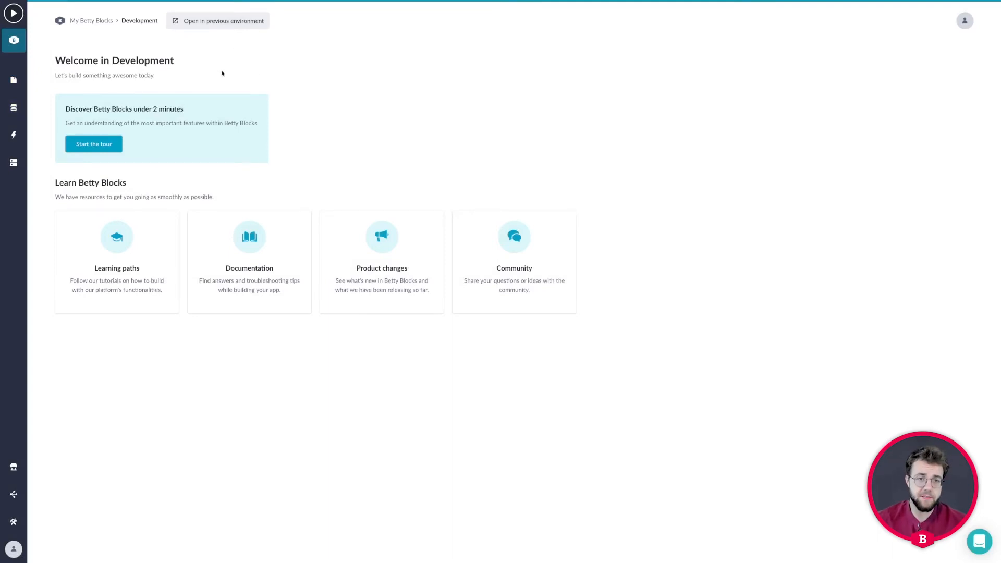
pyautogui.click(14, 107)
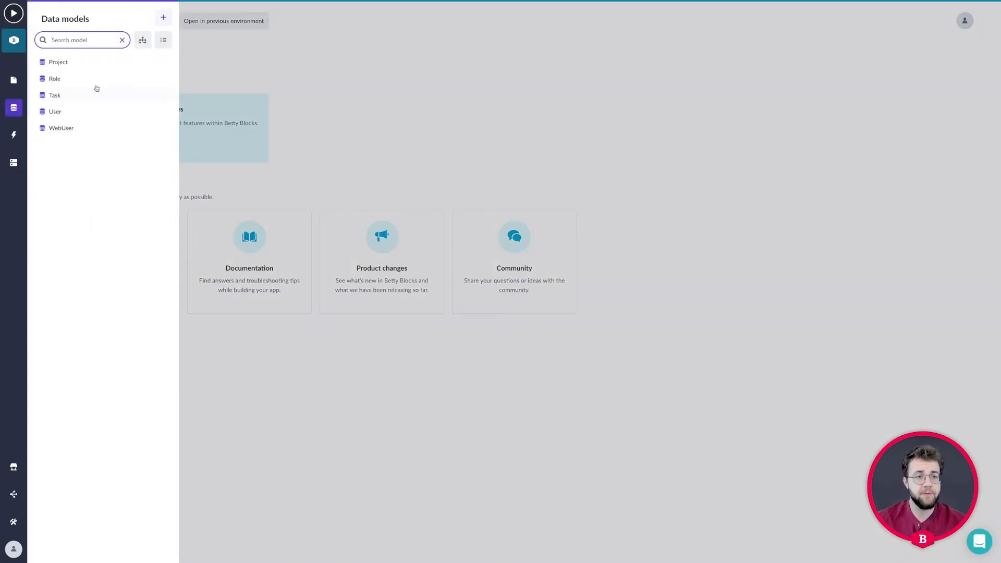
pyautogui.click(73, 62)
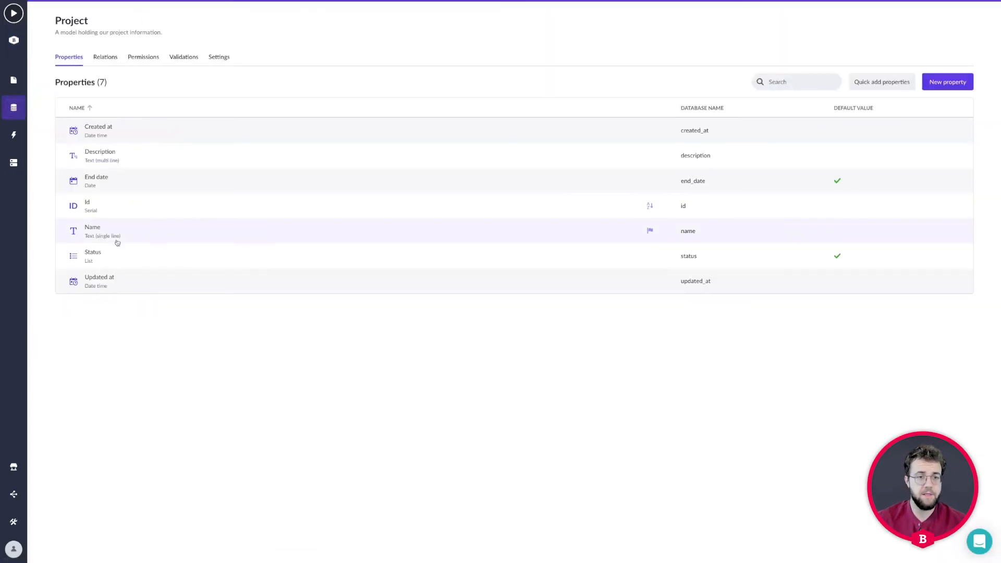
# Add an 'On hold' value with the Grape colour to the Status list and save it
pyautogui.click(143, 262)
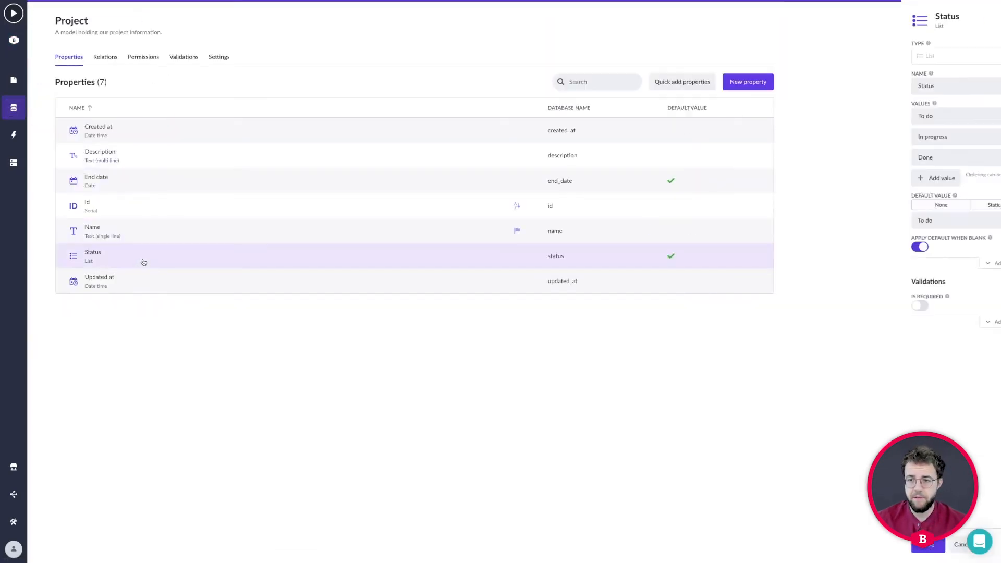
pyautogui.click(842, 178)
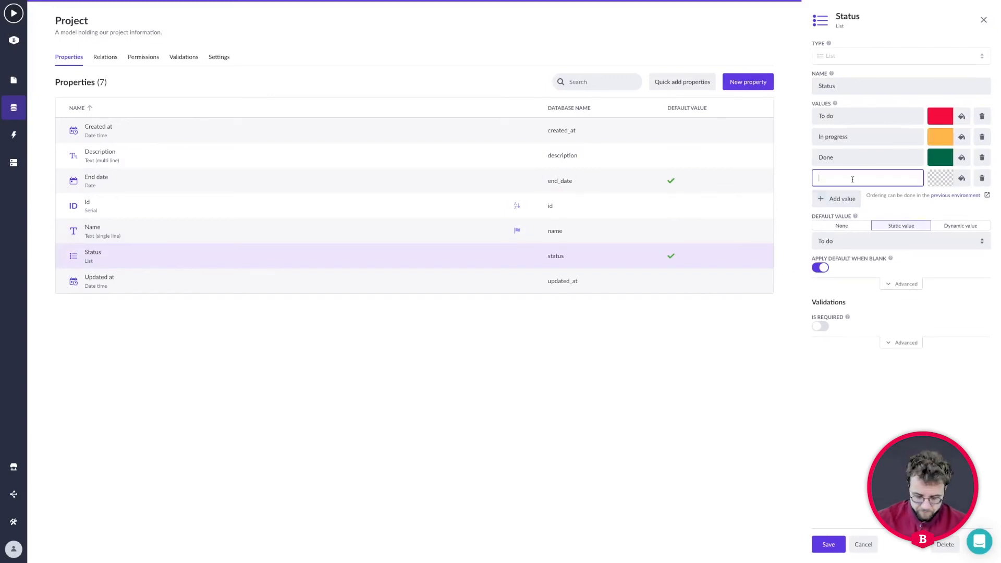
pyautogui.write('On hold')
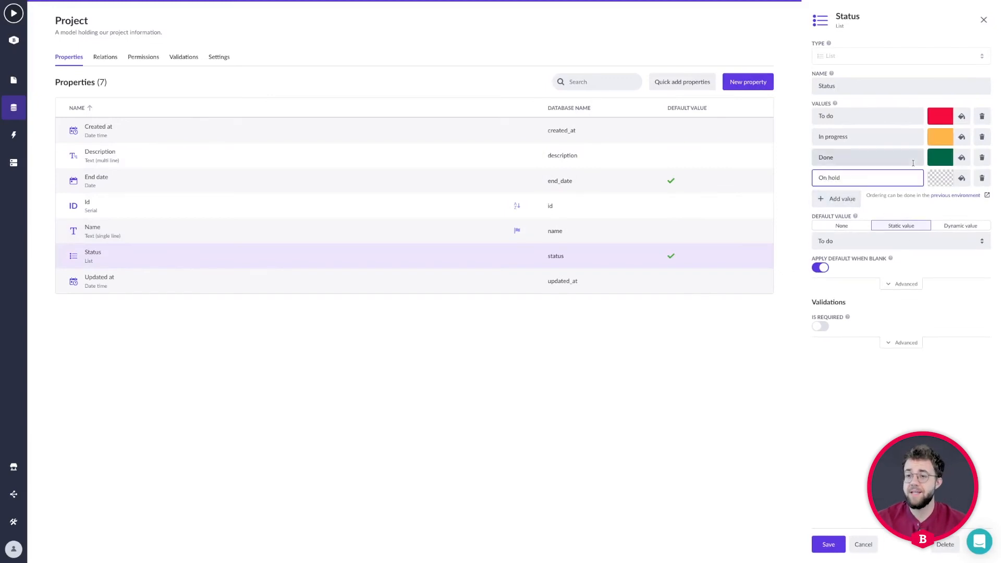
pyautogui.click(959, 179)
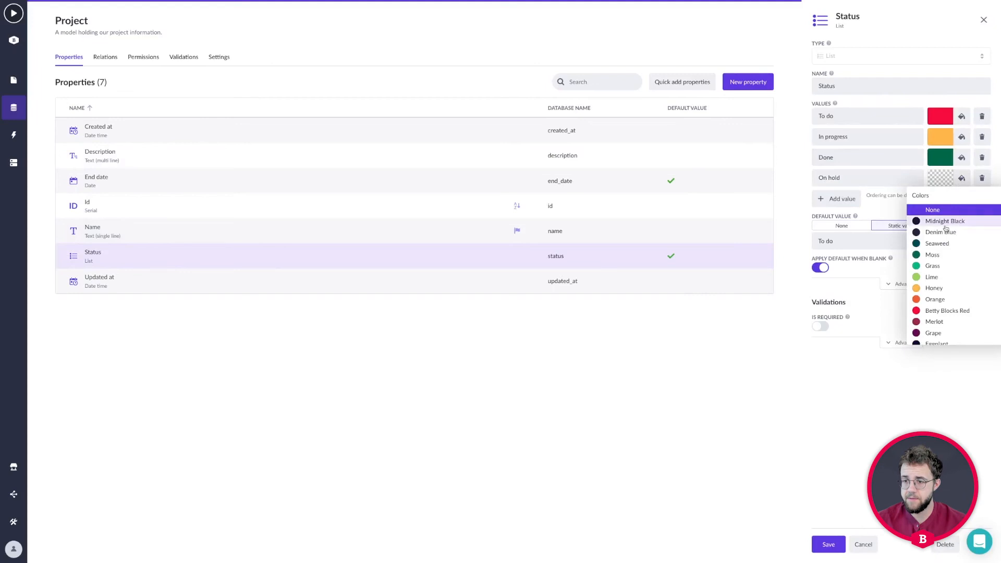
pyautogui.click(932, 333)
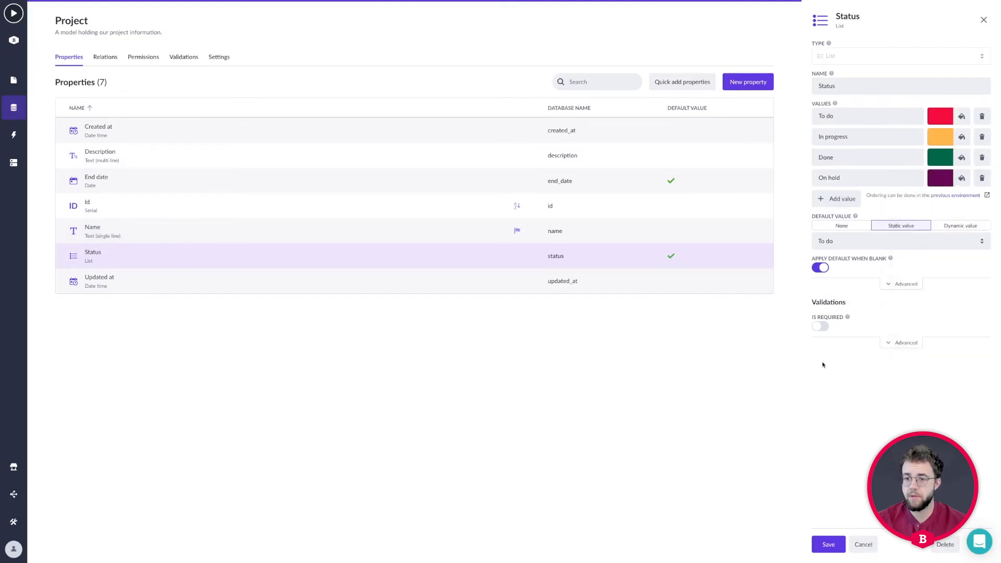
pyautogui.click(831, 544)
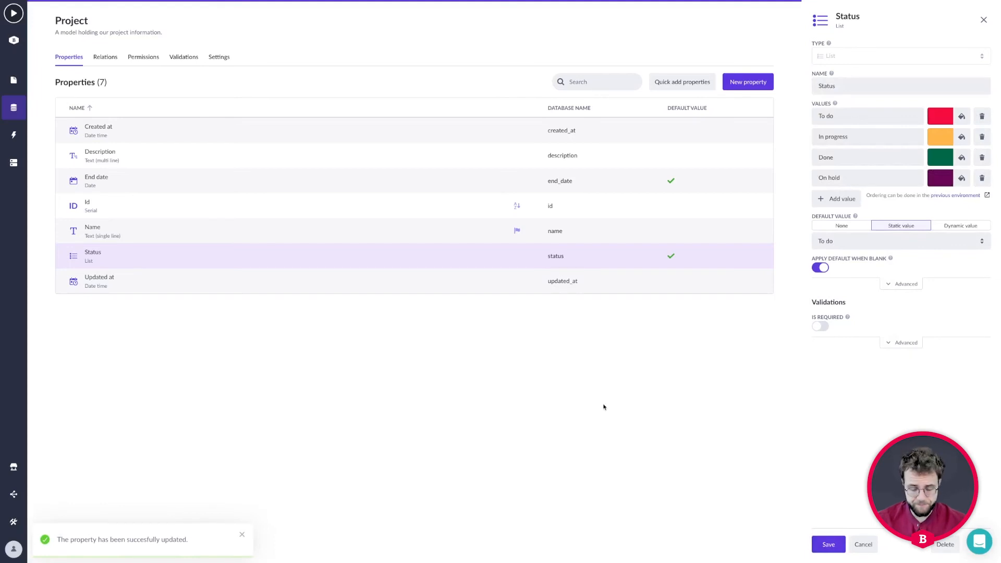
pyautogui.click(984, 20)
pyautogui.press('ctrl+super+f')
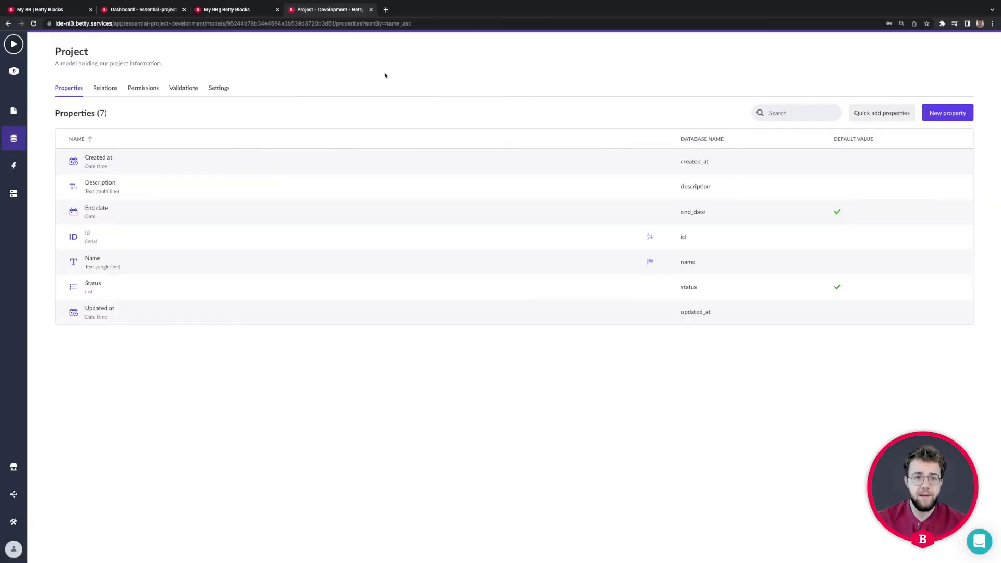
# Close the Development sandbox tab and bring up its merge plan on the essential-project overview
pyautogui.click(248, 10)
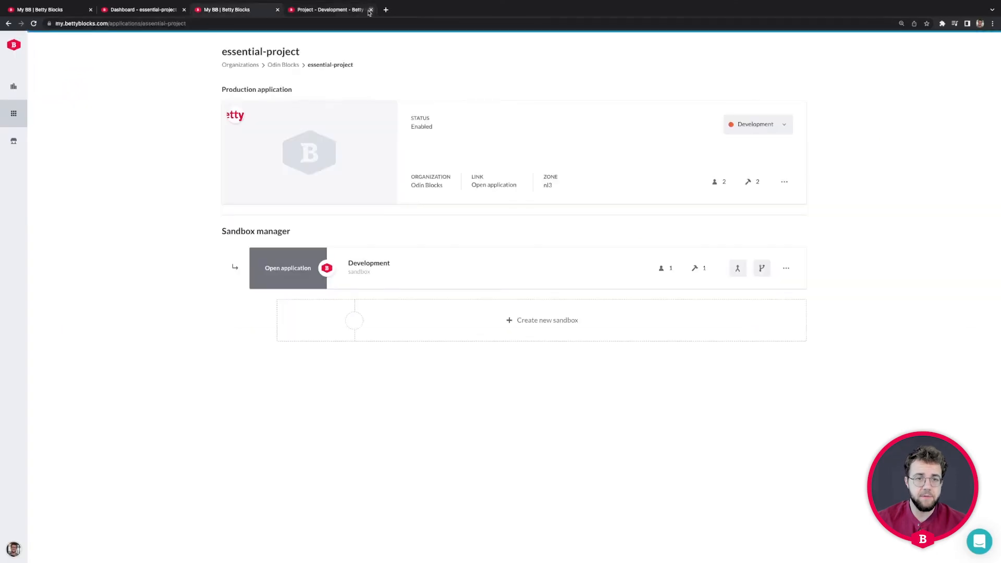
pyautogui.click(371, 9)
pyautogui.press('ctrl+super+f')
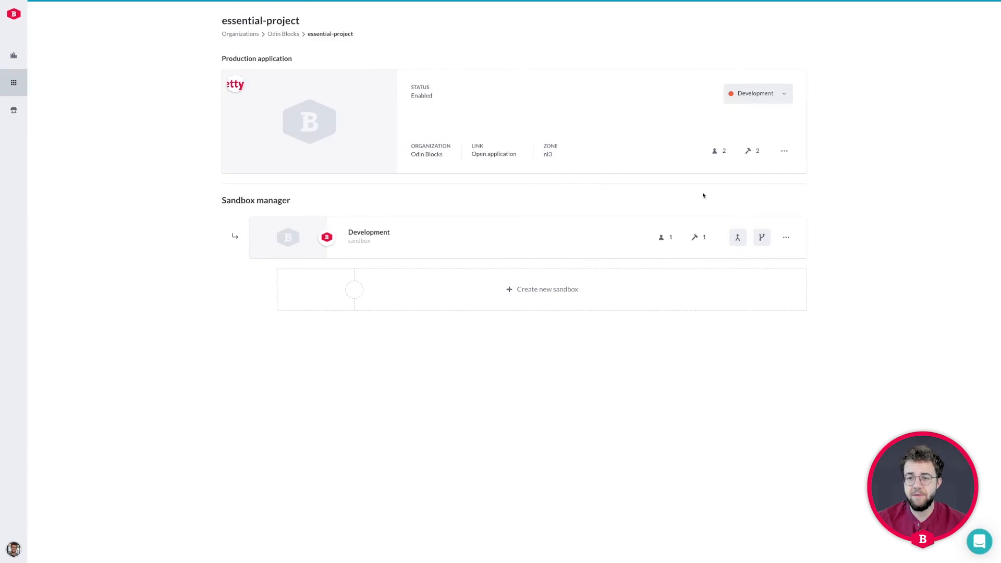
pyautogui.click(738, 239)
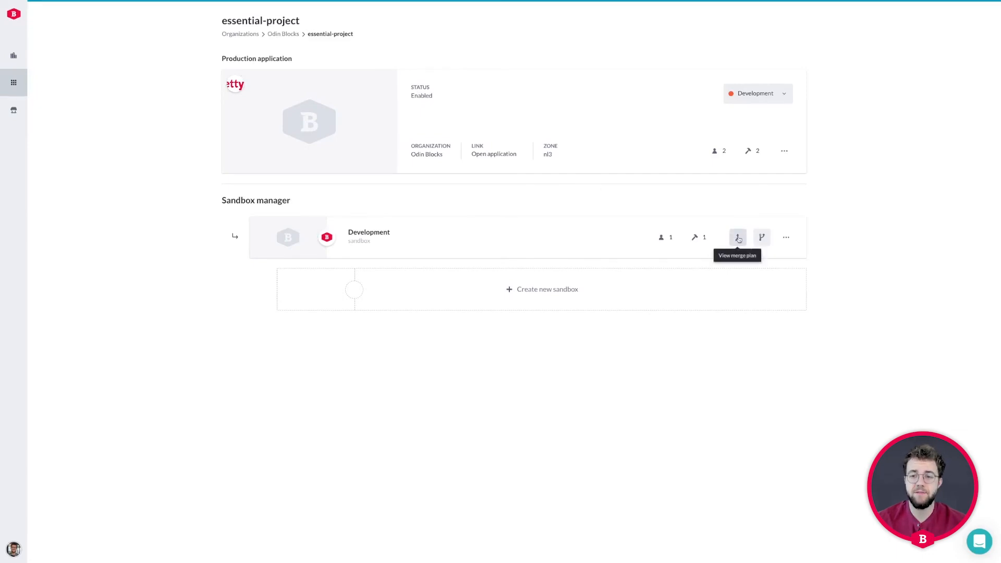
pyautogui.click(738, 238)
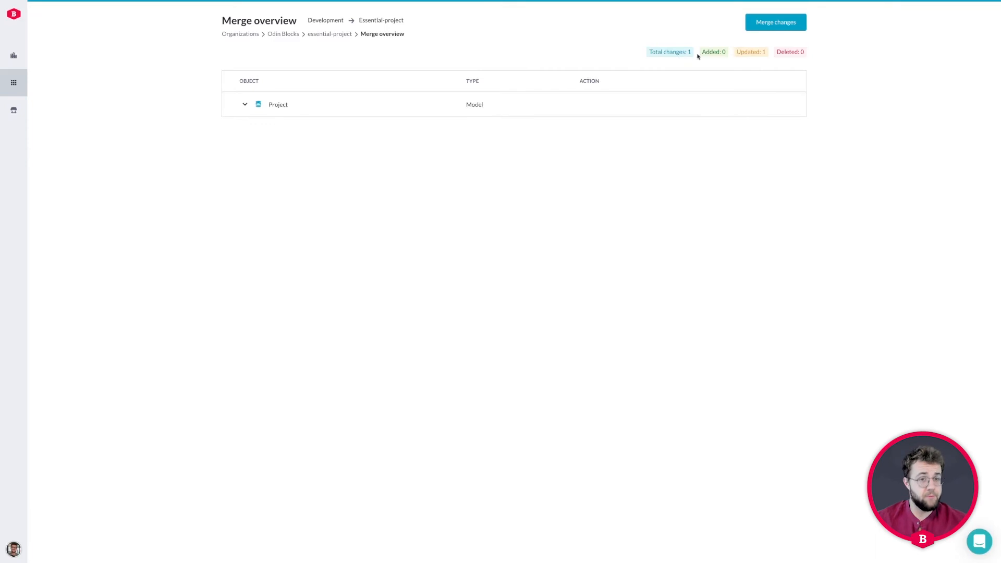
# Inspect the Project status property update, then launch Merge changes into production
pyautogui.click(246, 105)
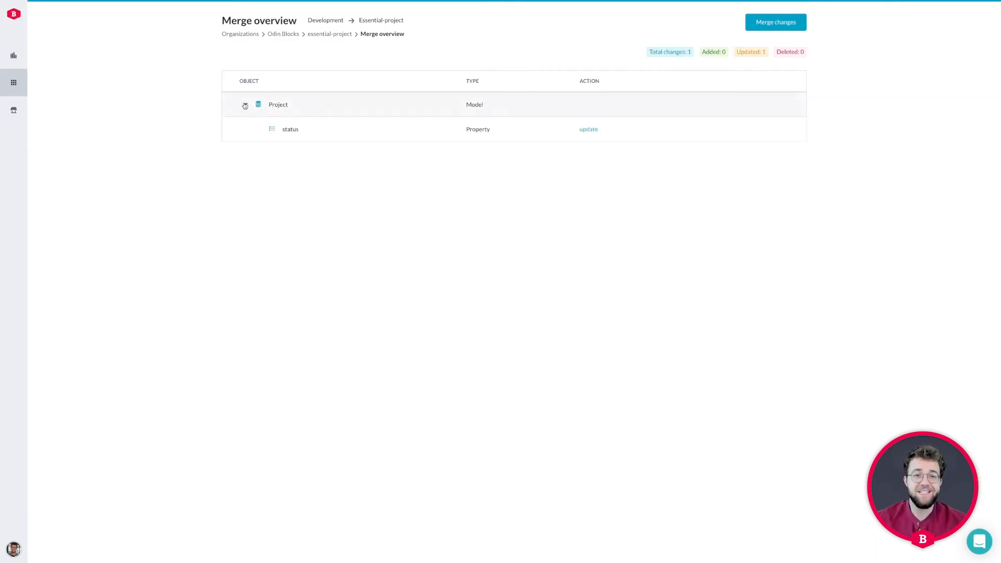
pyautogui.click(245, 105)
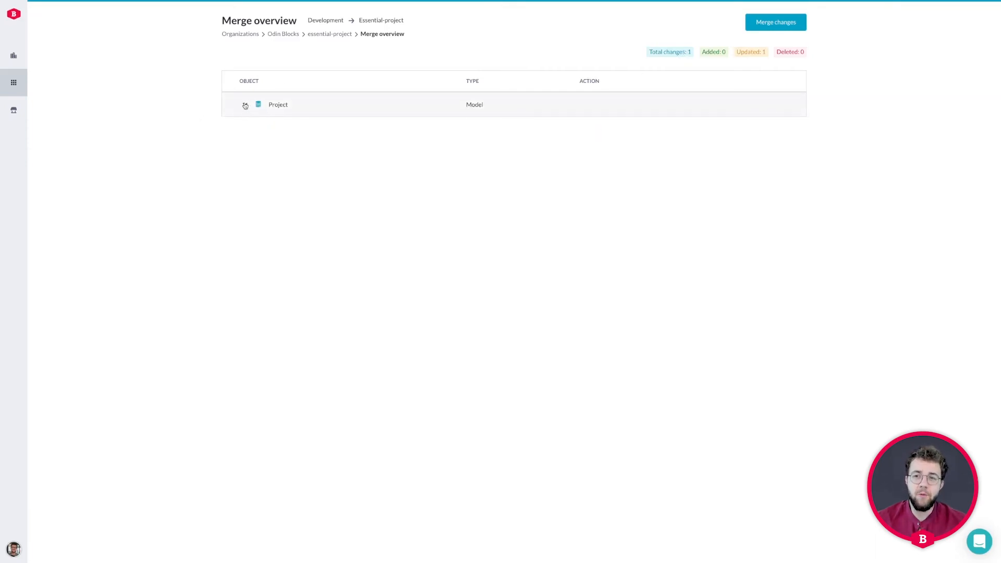
pyautogui.click(767, 23)
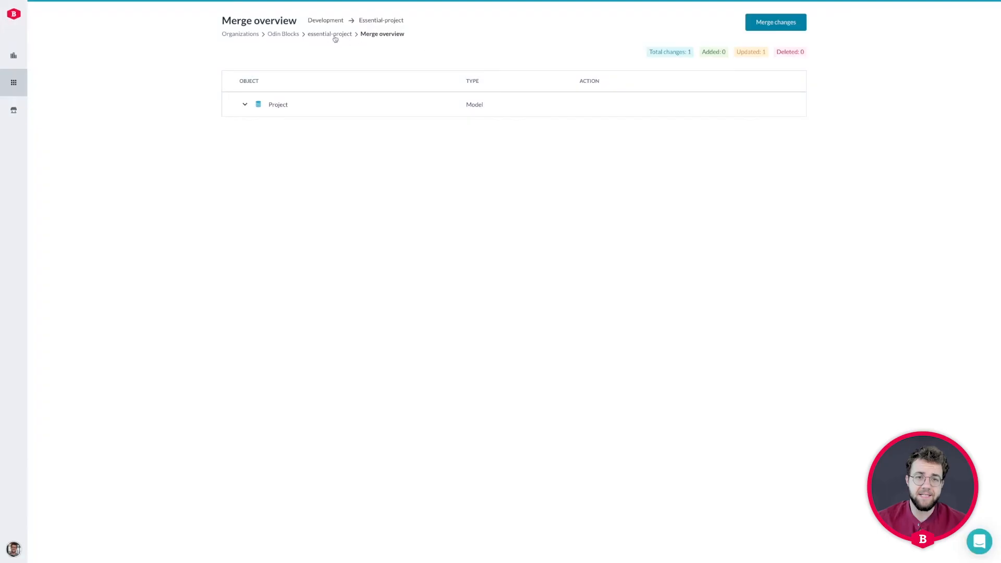
# Close the dialog and reopen the Development sandbox's merge plan
pyautogui.click(334, 35)
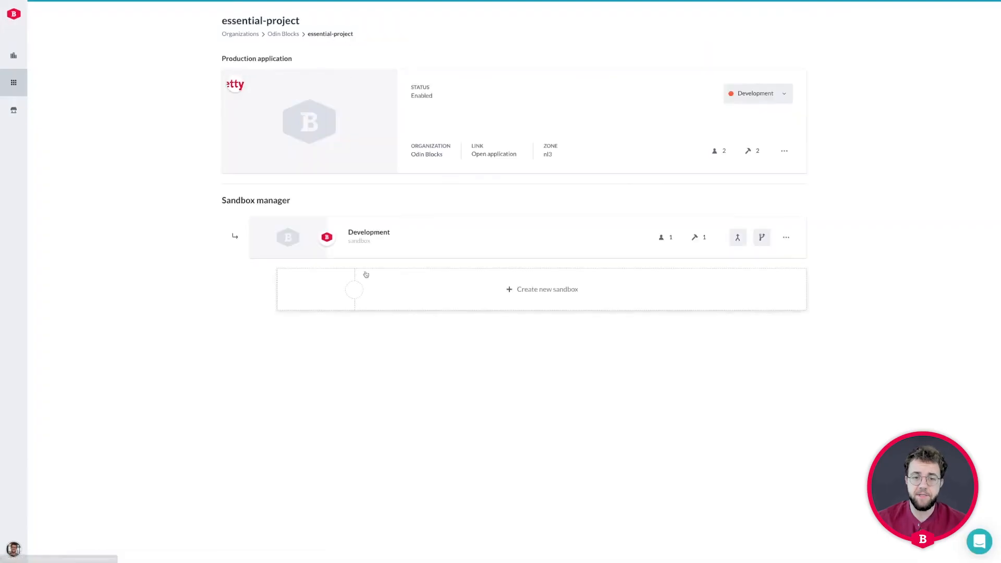
pyautogui.moveTo(296, 240)
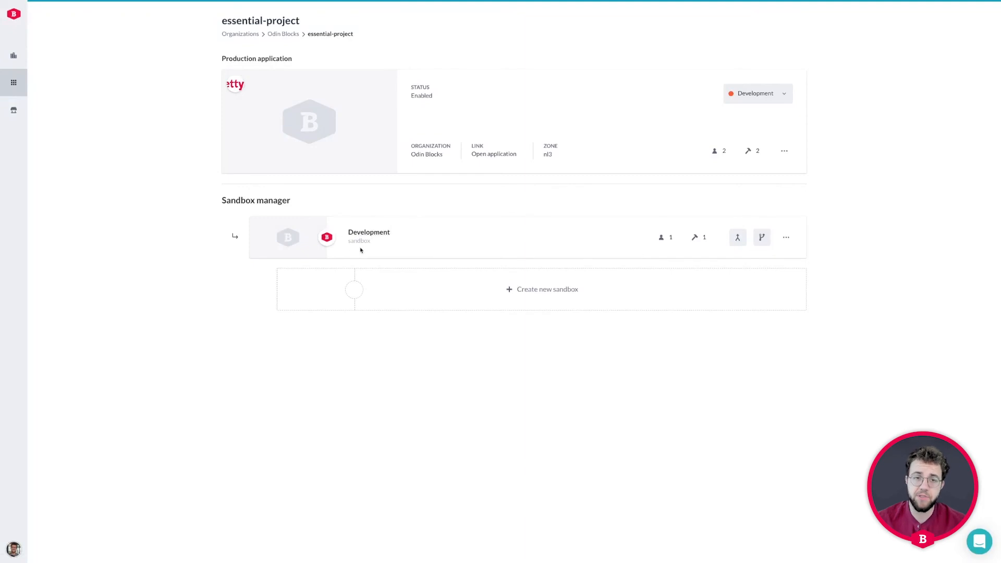
pyautogui.moveTo(224, 162)
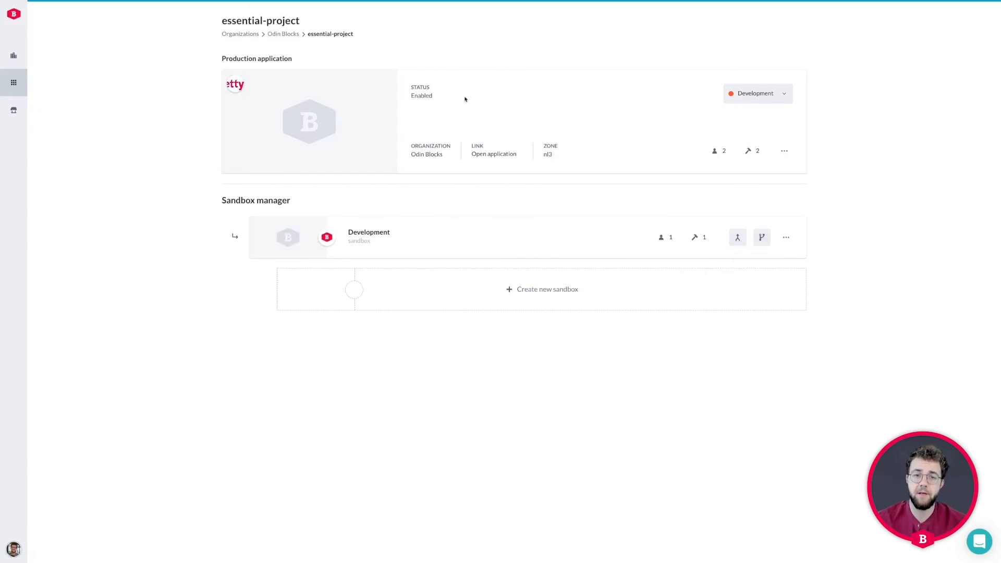
pyautogui.moveTo(290, 122)
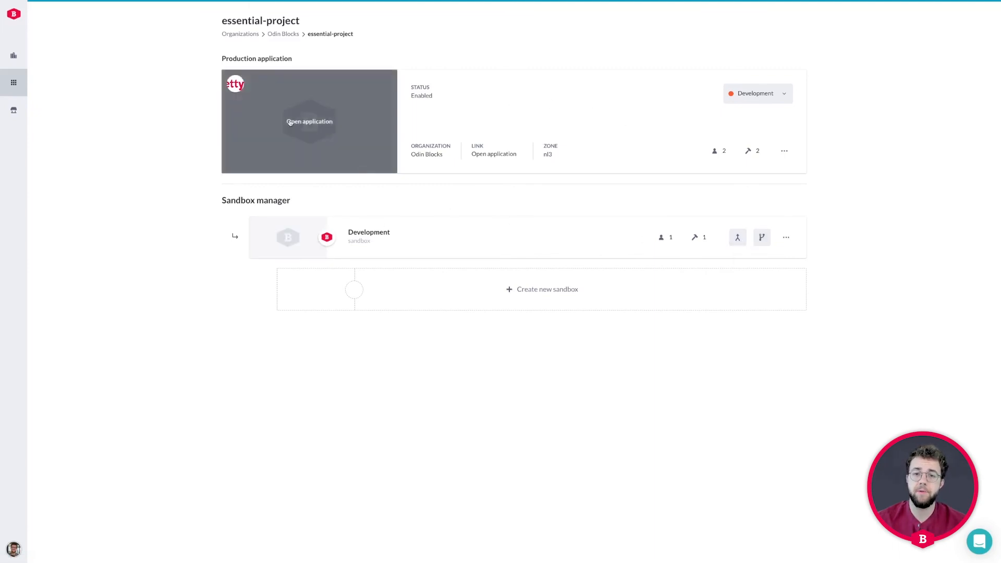
pyautogui.click(737, 237)
# Merge Development into essential-project with the title 'status change'
pyautogui.click(767, 23)
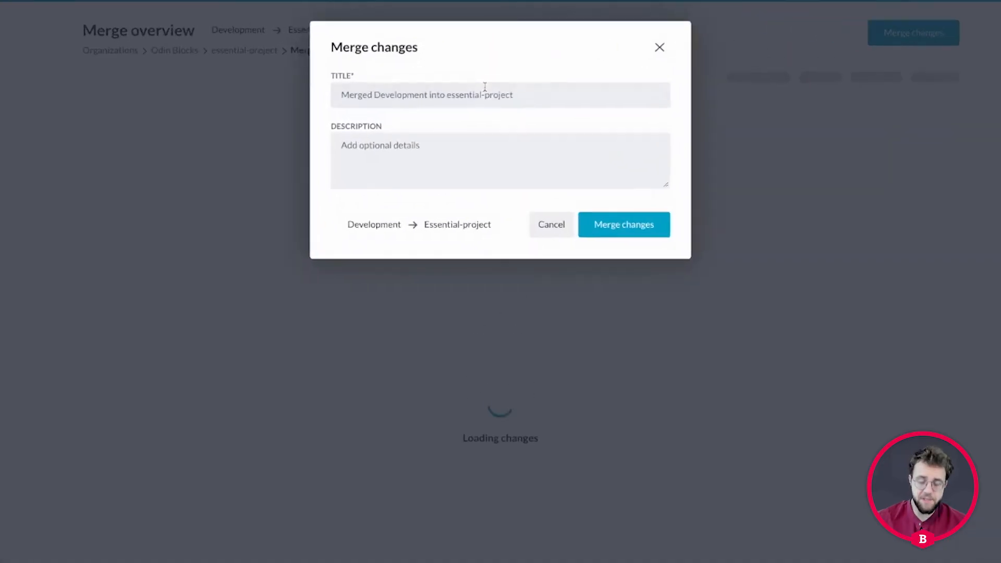
pyautogui.click(490, 62)
pyautogui.write('stat')
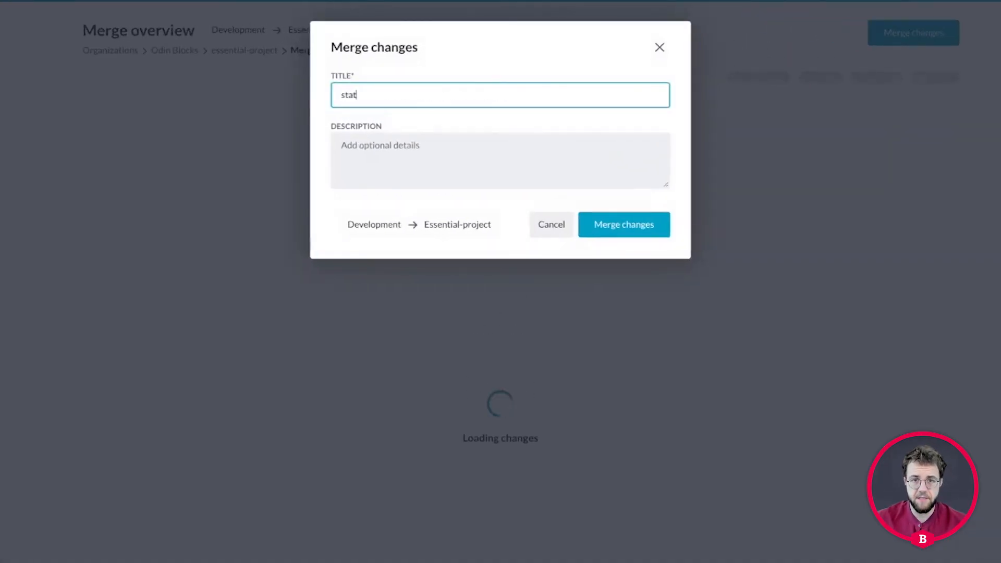
pyautogui.write('us change')
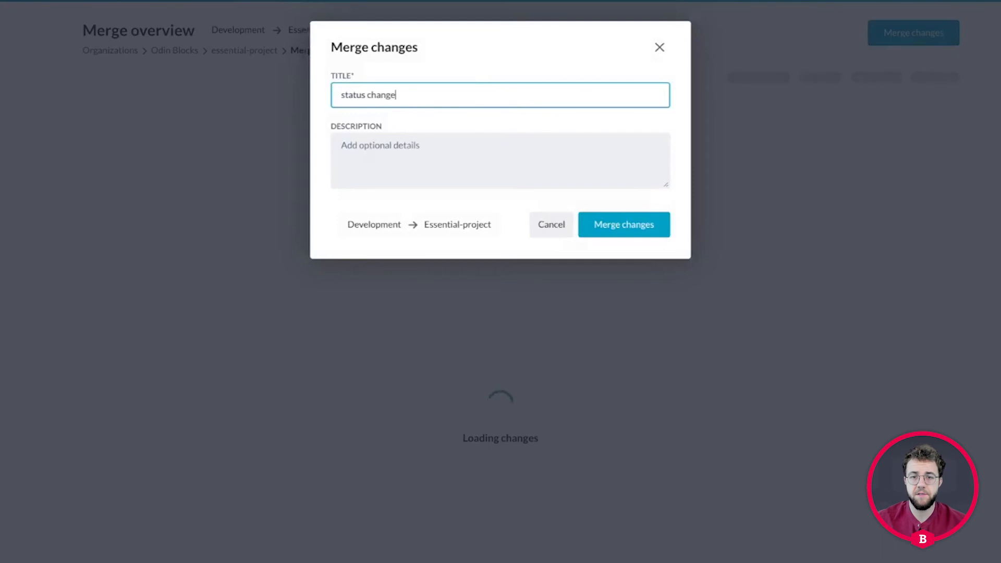
pyautogui.click(638, 225)
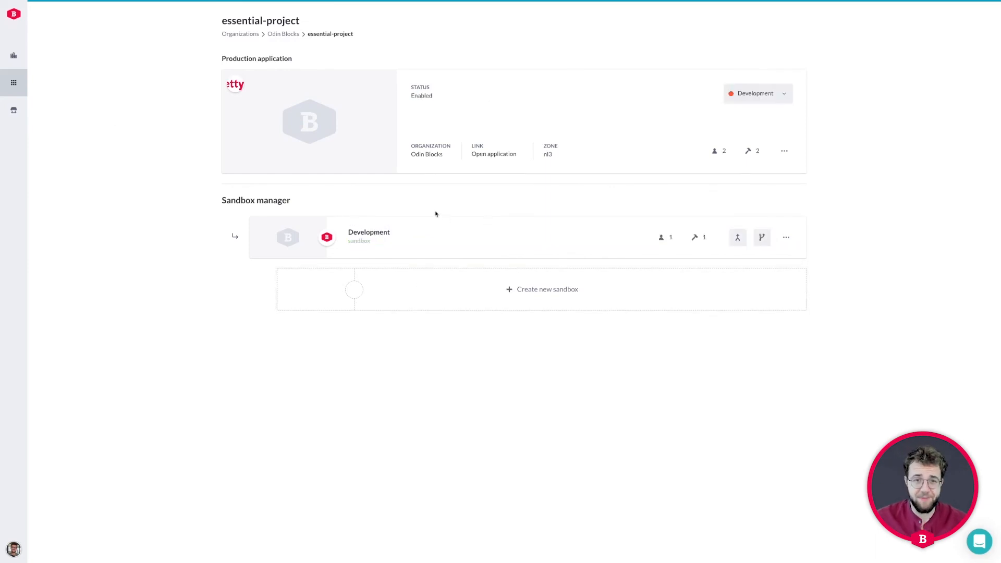
pyautogui.click(296, 121)
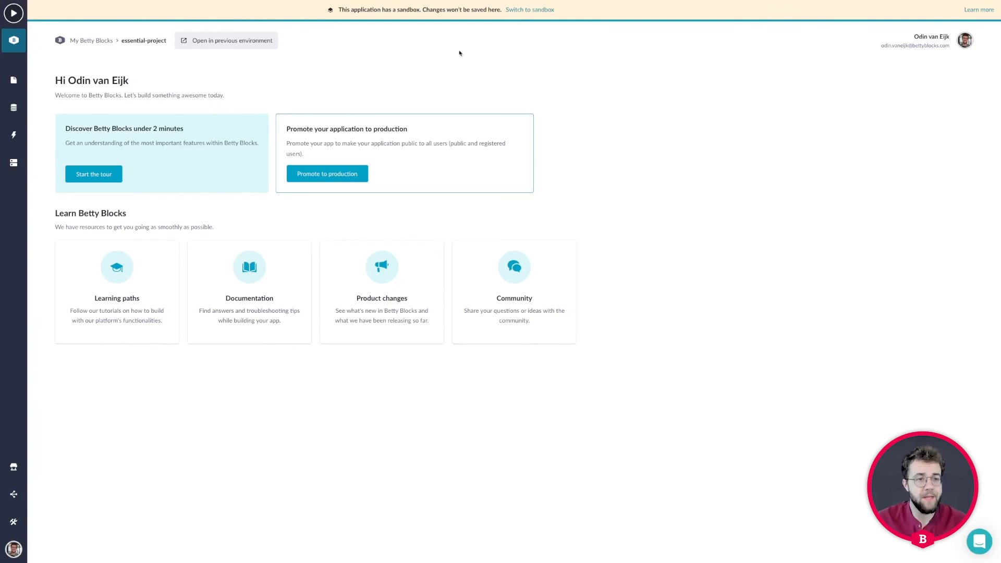
pyautogui.click(13, 107)
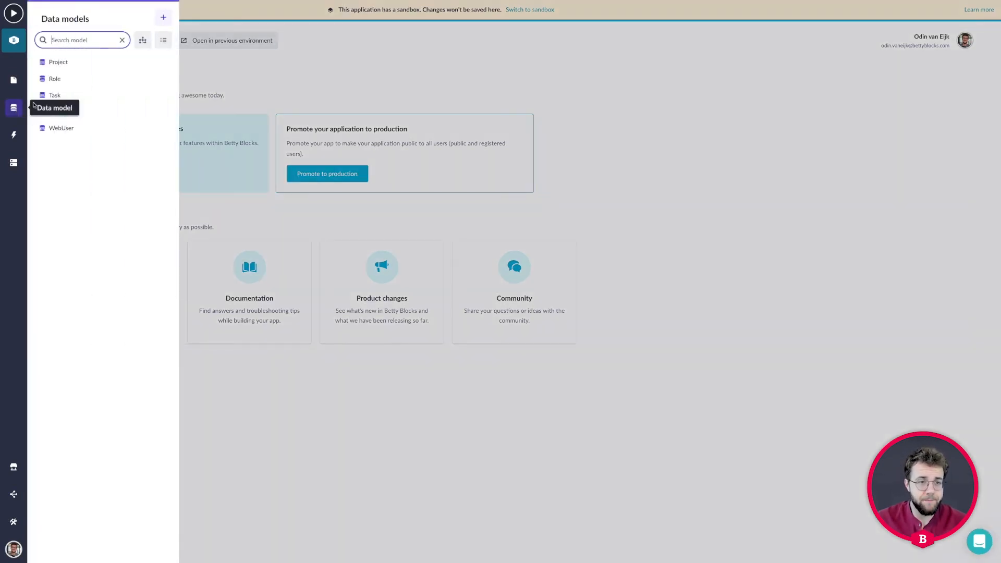
pyautogui.click(70, 62)
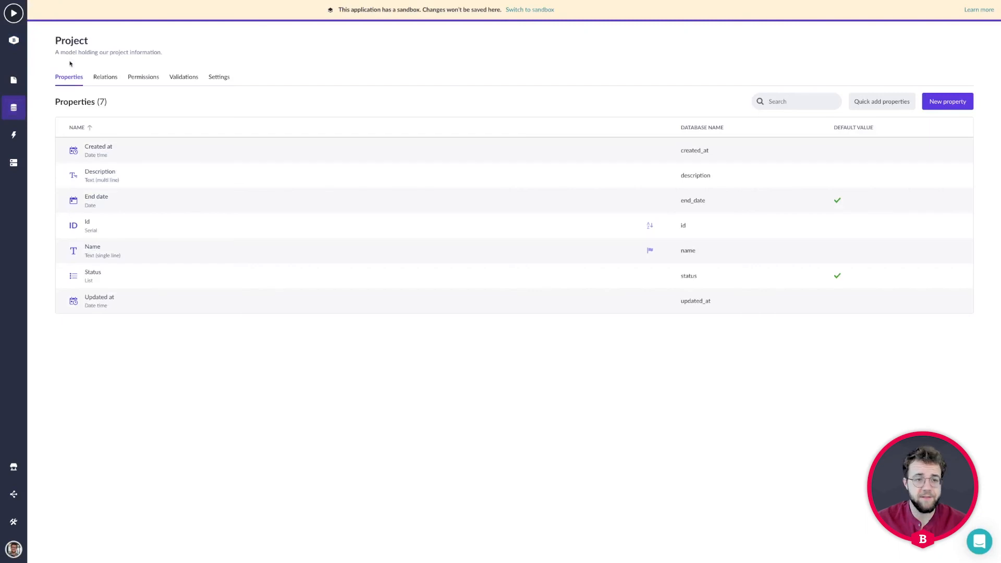
pyautogui.click(116, 282)
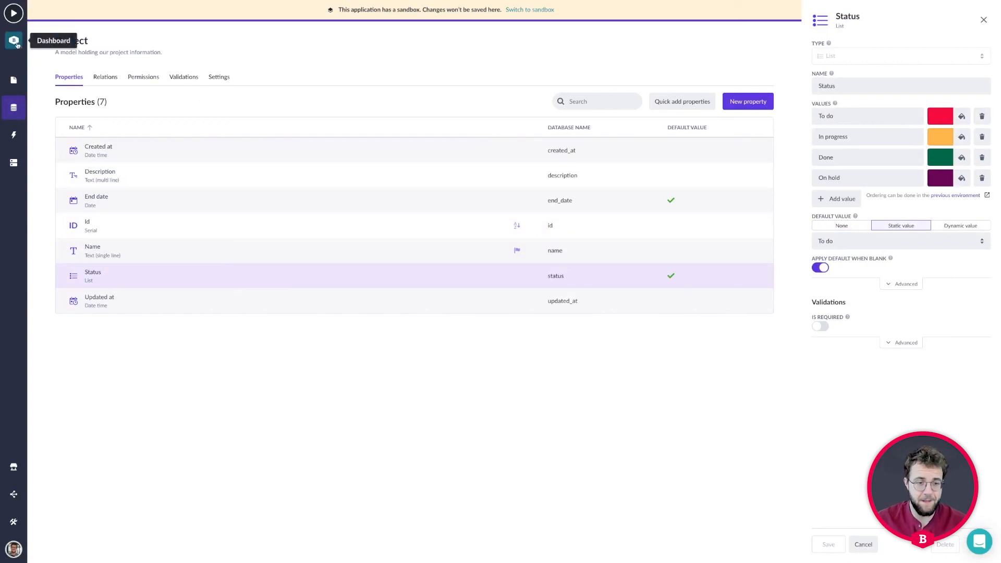
pyautogui.click(16, 522)
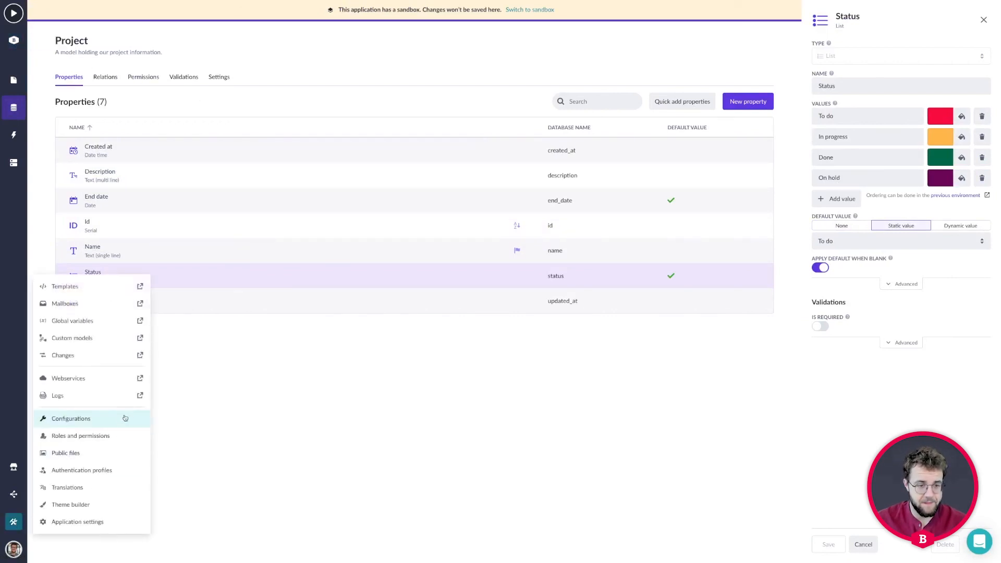
pyautogui.click(15, 549)
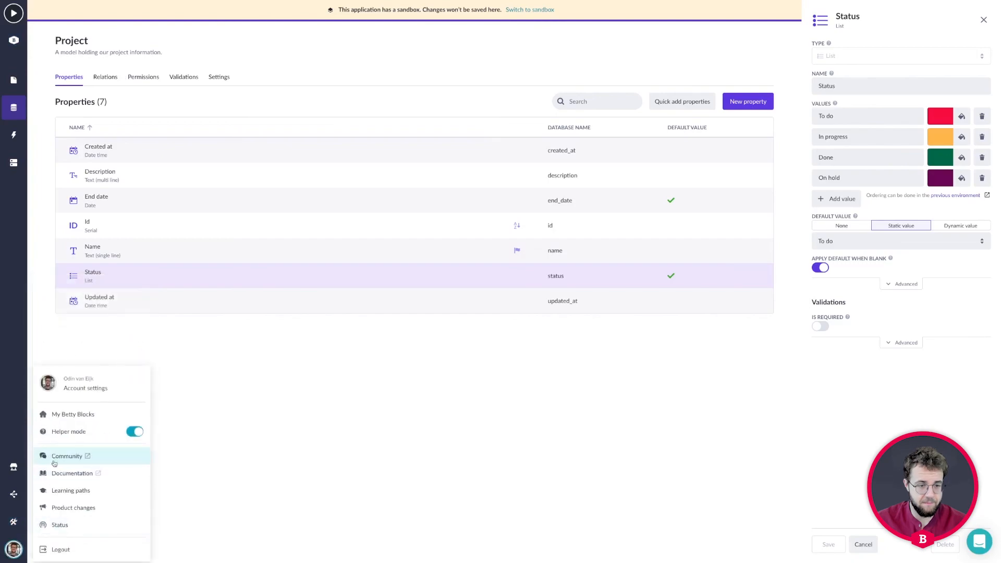
pyautogui.click(65, 417)
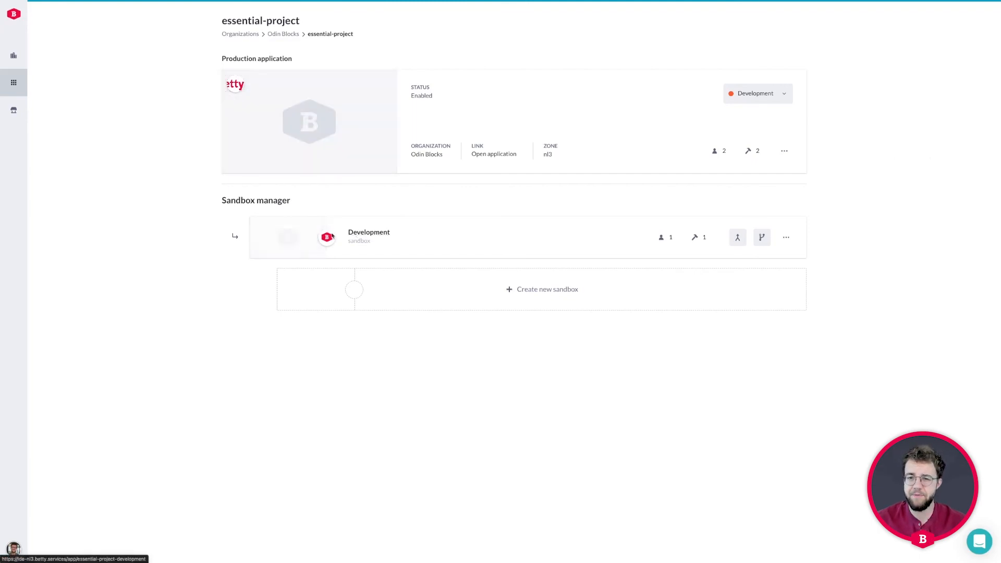
pyautogui.click(786, 238)
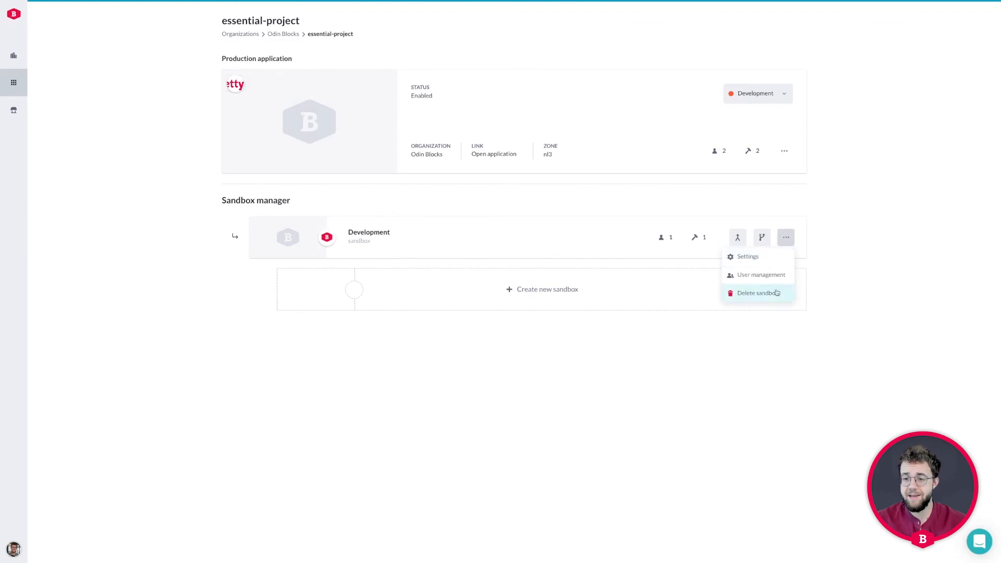
pyautogui.click(785, 151)
pyautogui.click(883, 176)
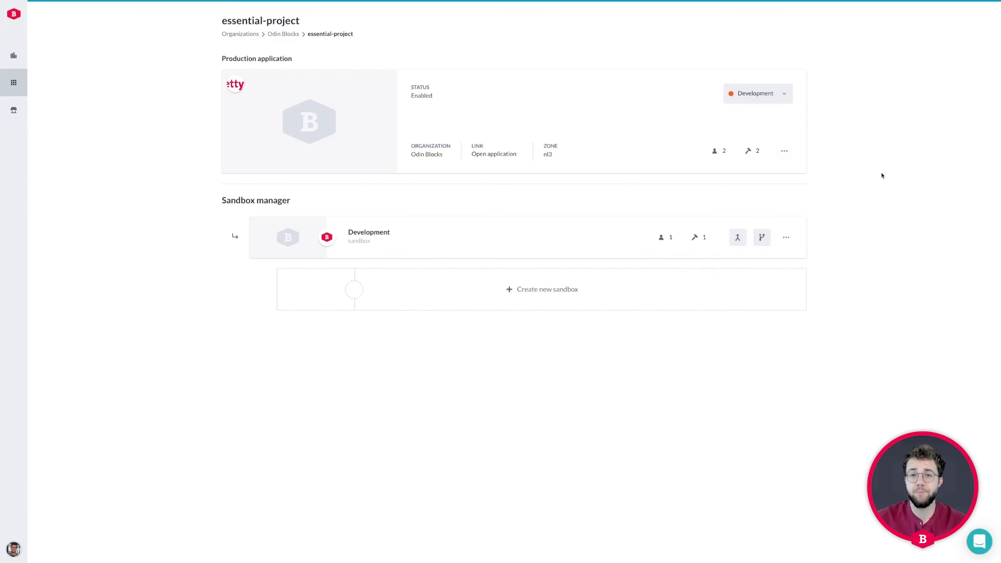